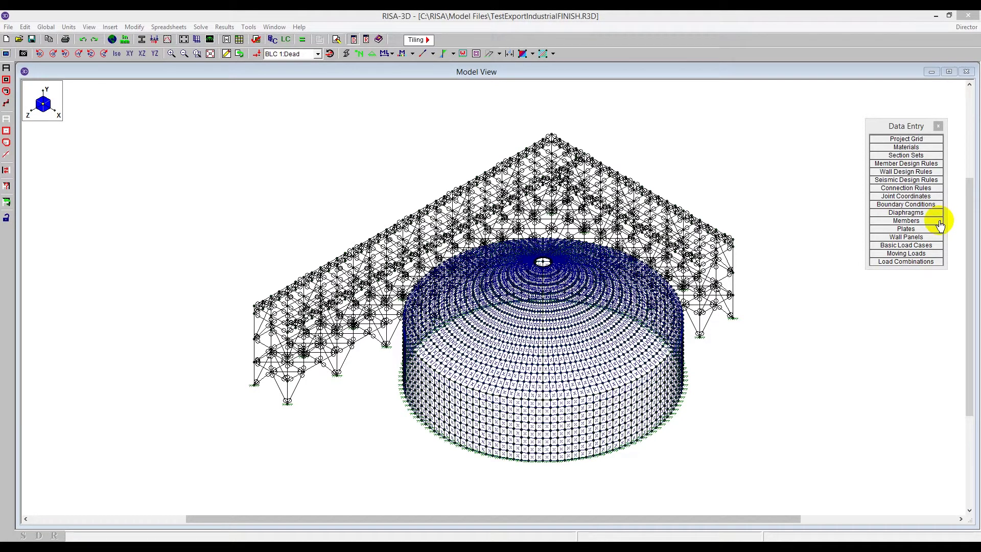
Open the Moving Loads spreadsheet showing load M1 with pattern HS20-26.
{"action": "left_click", "coordinate": [920, 255]}
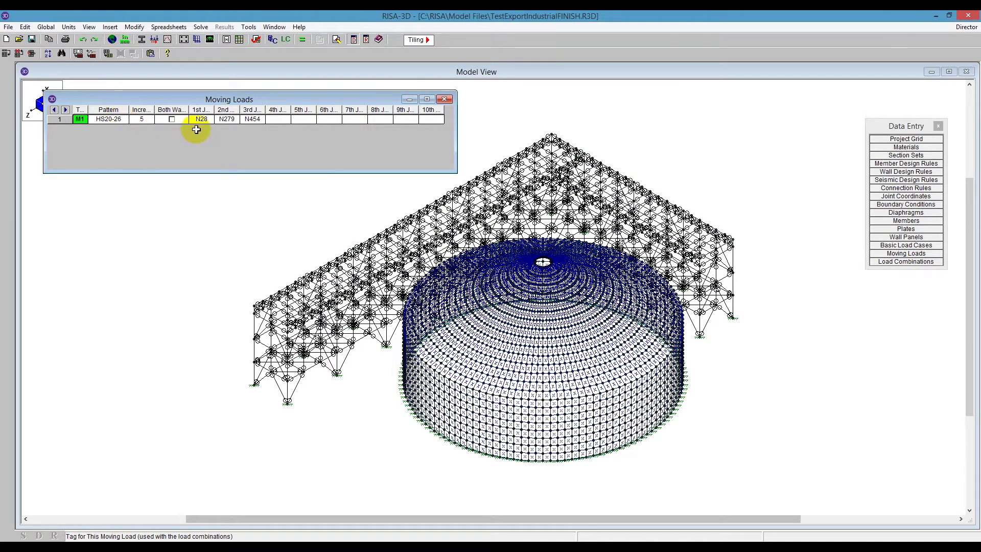
Widen the 1st Joint and 3rd Joint columns so path joints like N454 read fully.
{"action": "left_click_drag", "start_coordinate": [216, 111], "coordinate": [260, 125]}
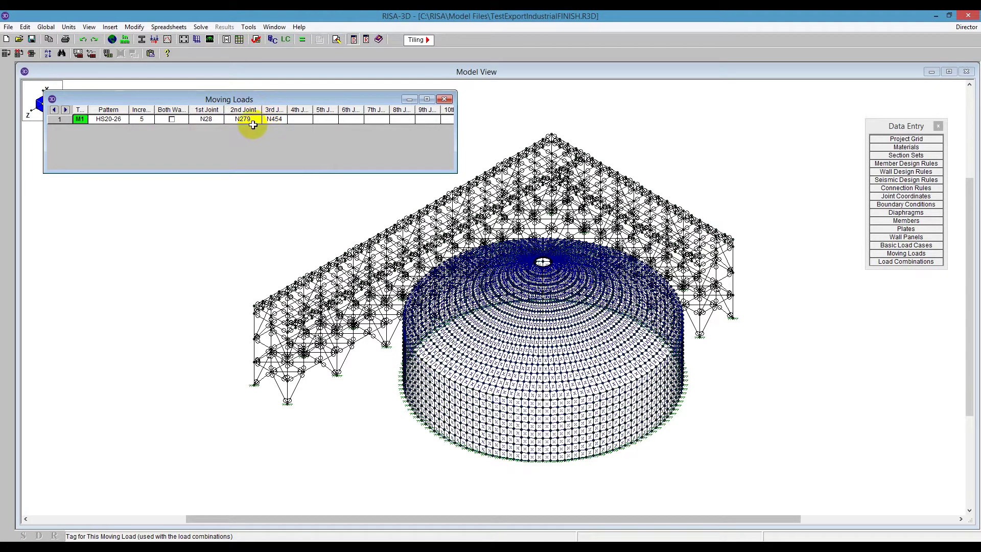
{"action": "left_click_drag", "start_coordinate": [287, 110], "coordinate": [298, 110]}
{"action": "left_click", "coordinate": [281, 118]}
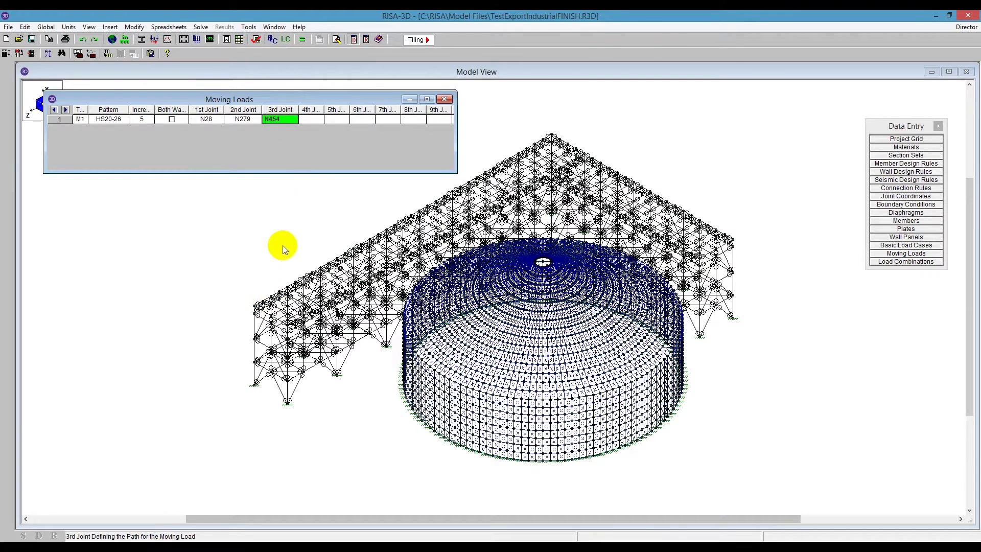
Back in the model view, show joint number labels while zooming, then hide them again.
{"action": "left_click", "coordinate": [313, 77]}
{"action": "left_click", "coordinate": [313, 258]}
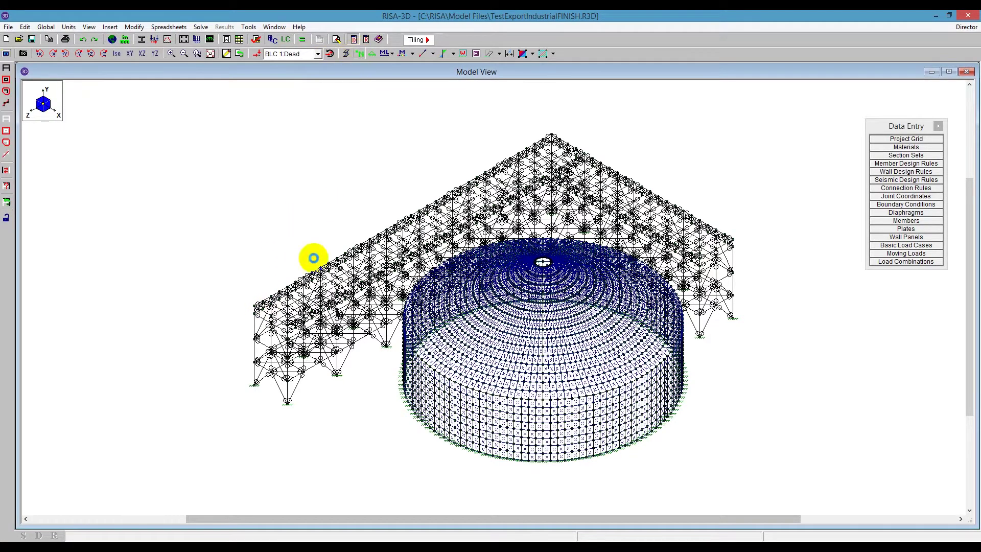
{"action": "left_click", "coordinate": [359, 54]}
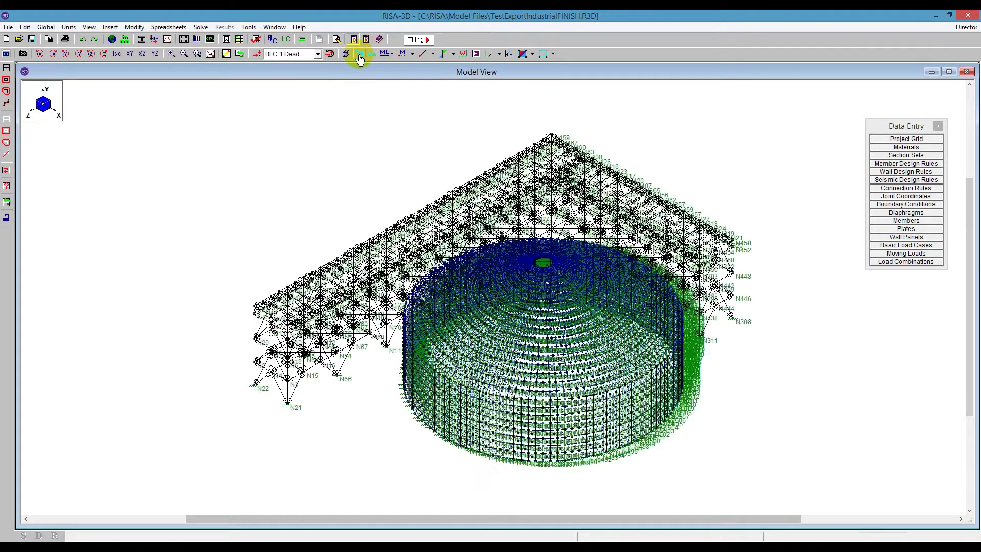
{"action": "scroll", "coordinate": [291, 324], "scroll_direction": "up", "scroll_amount": 1}
{"action": "scroll", "coordinate": [272, 322], "scroll_direction": "up", "scroll_amount": 1}
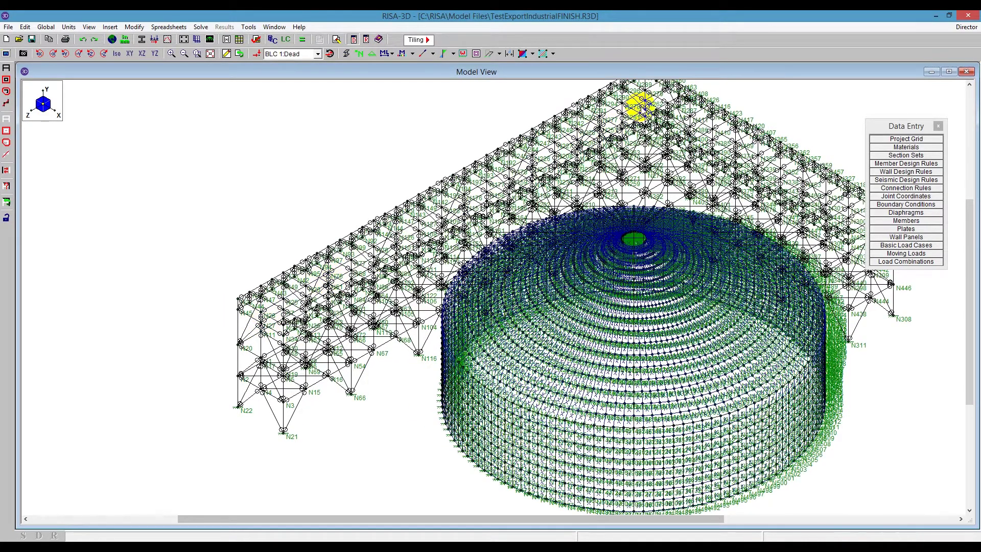
{"action": "left_click", "coordinate": [279, 130]}
{"action": "scroll", "coordinate": [268, 174], "scroll_direction": "down", "scroll_amount": 2}
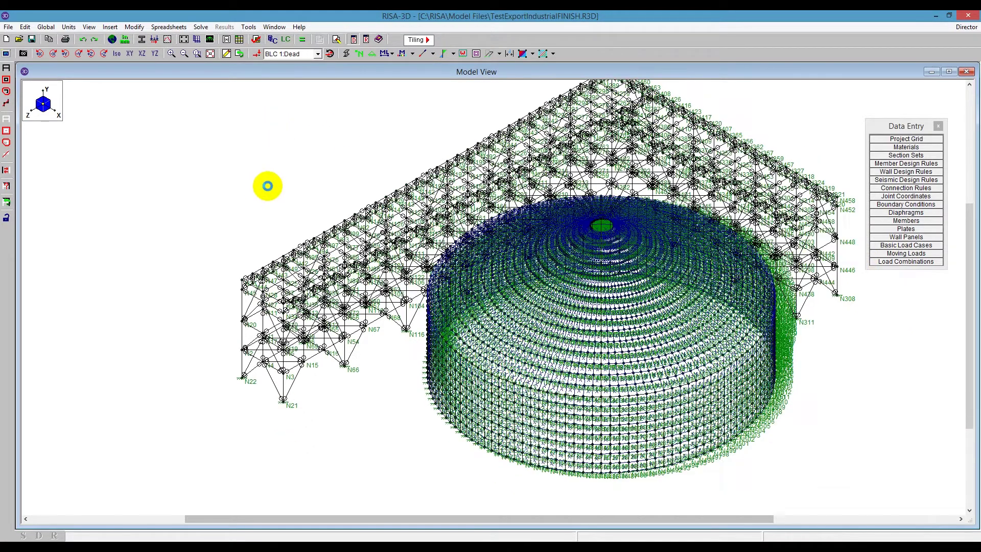
{"action": "left_click", "coordinate": [359, 53]}
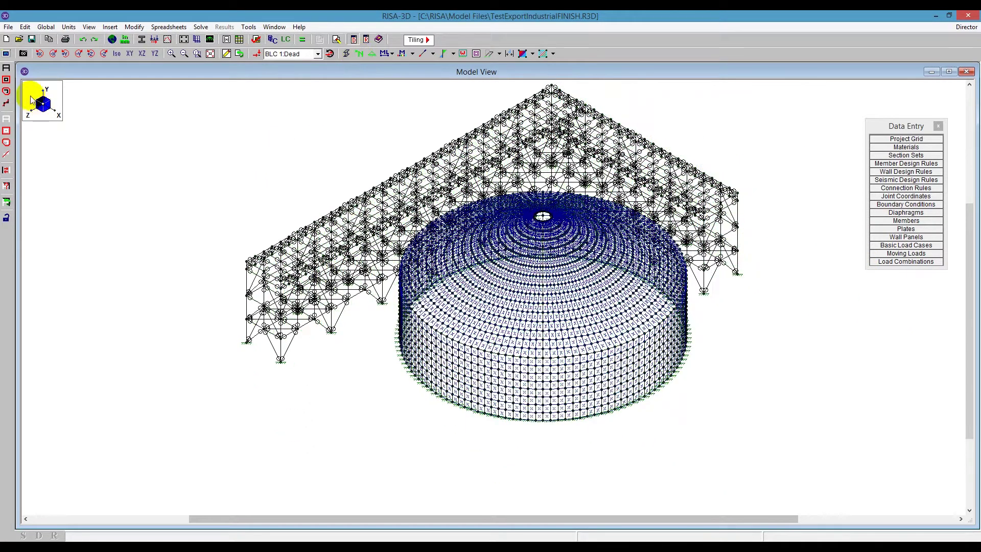
{"action": "scroll", "coordinate": [248, 397], "scroll_direction": "down", "scroll_amount": 1}
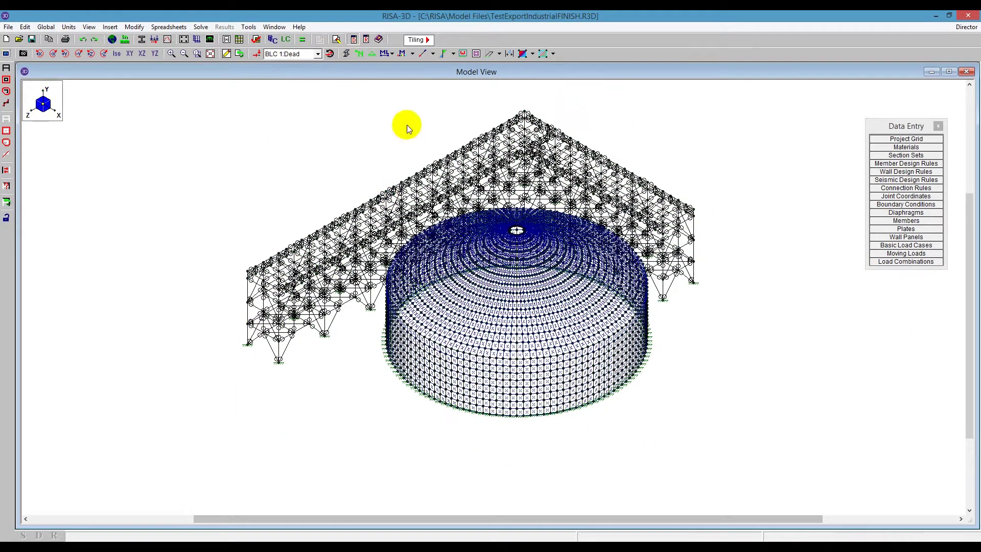
{"action": "left_click", "coordinate": [6, 55]}
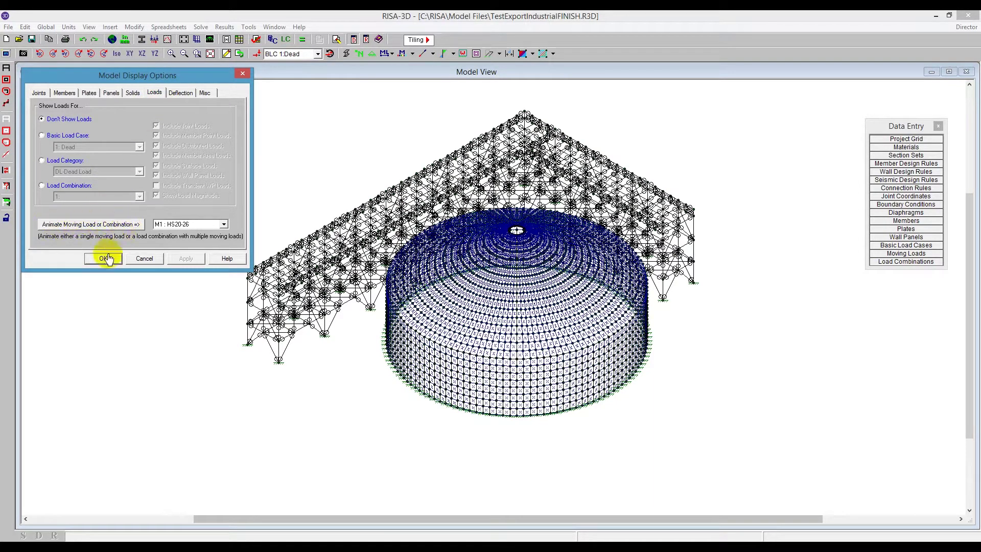
Animate the HS20-26 moving load, enlarge its window and increase playback speed.
{"action": "left_click", "coordinate": [110, 226]}
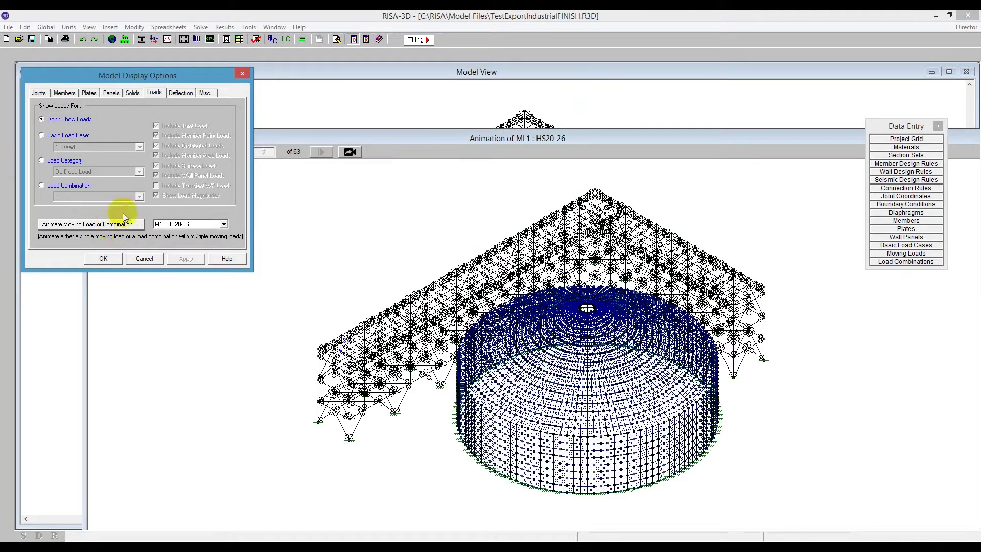
{"action": "left_click", "coordinate": [104, 257]}
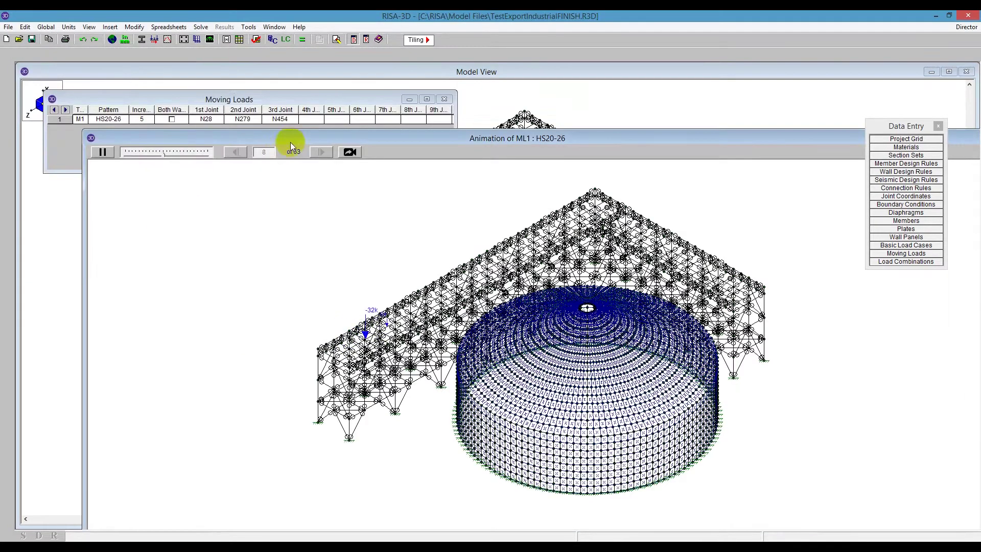
{"action": "left_click_drag", "start_coordinate": [291, 145], "coordinate": [222, 78]}
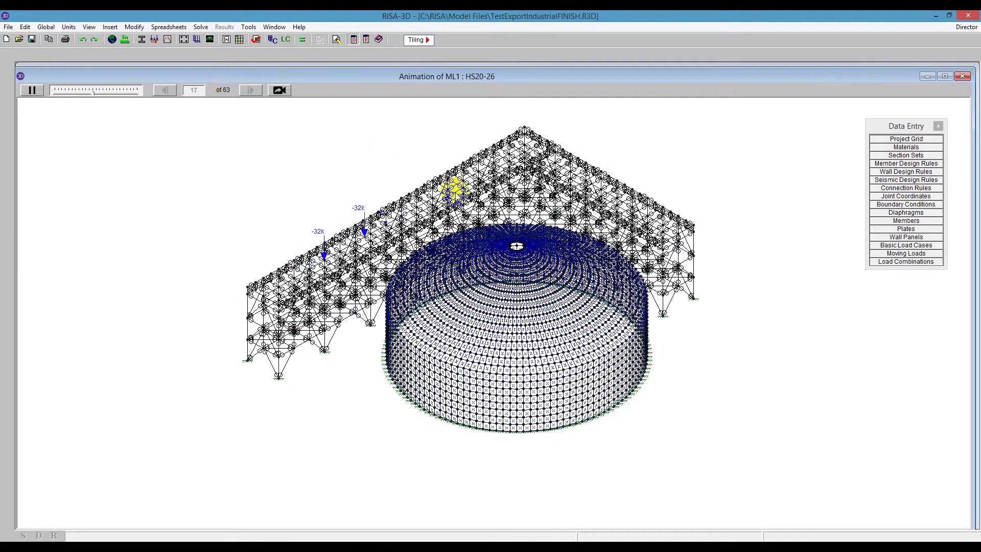
{"action": "left_click_drag", "start_coordinate": [94, 91], "coordinate": [116, 95]}
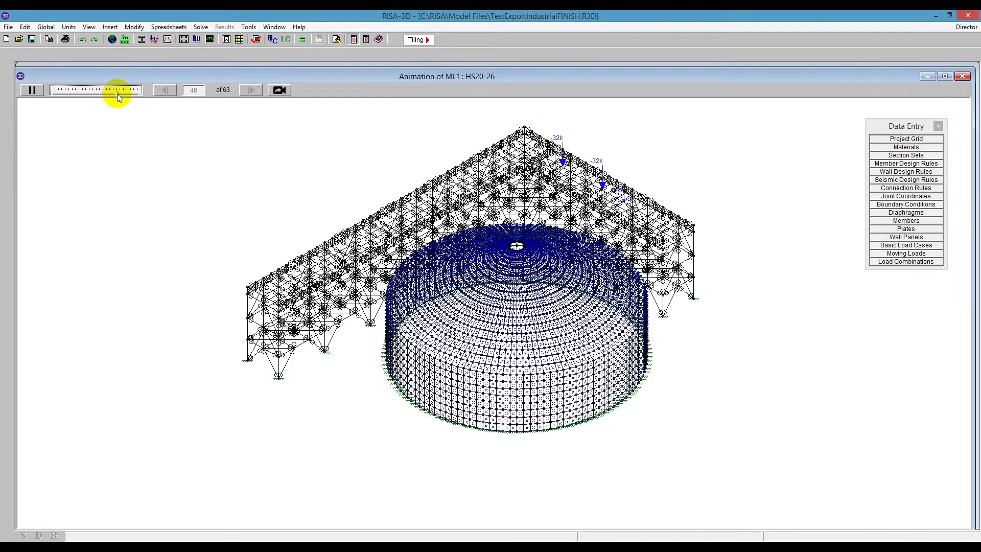
Pause the animation, step four frames forward and three back, then resume playback.
{"action": "left_click", "coordinate": [34, 92]}
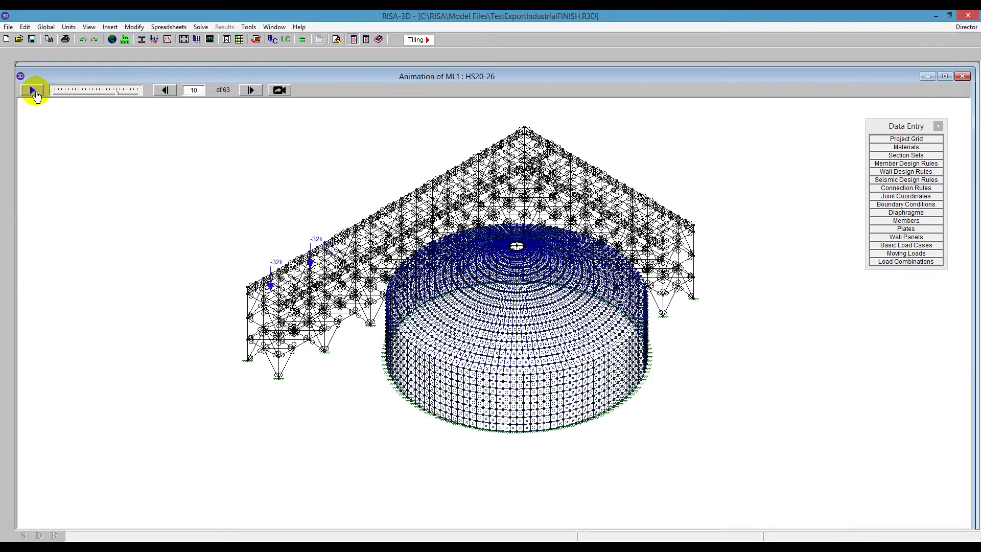
{"action": "left_click", "coordinate": [249, 91]}
{"action": "left_click", "coordinate": [249, 91]}
{"action": "left_click", "coordinate": [247, 91]}
{"action": "left_click", "coordinate": [247, 91]}
{"action": "left_click", "coordinate": [247, 91]}
{"action": "left_click", "coordinate": [247, 91]}
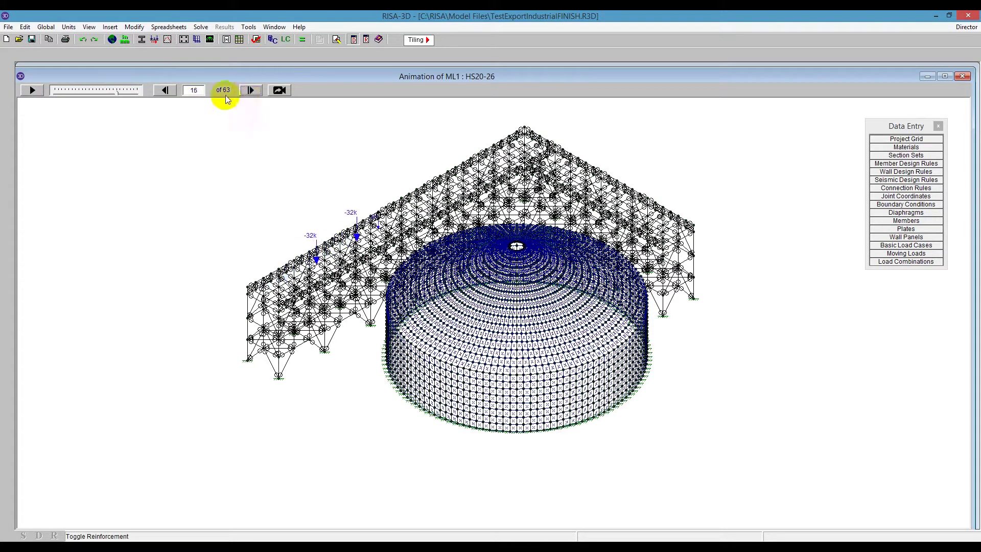
{"action": "left_click", "coordinate": [165, 90]}
{"action": "left_click", "coordinate": [165, 91]}
{"action": "left_click", "coordinate": [165, 91]}
{"action": "left_click", "coordinate": [164, 90]}
{"action": "left_click", "coordinate": [165, 90]}
{"action": "left_click", "coordinate": [164, 90]}
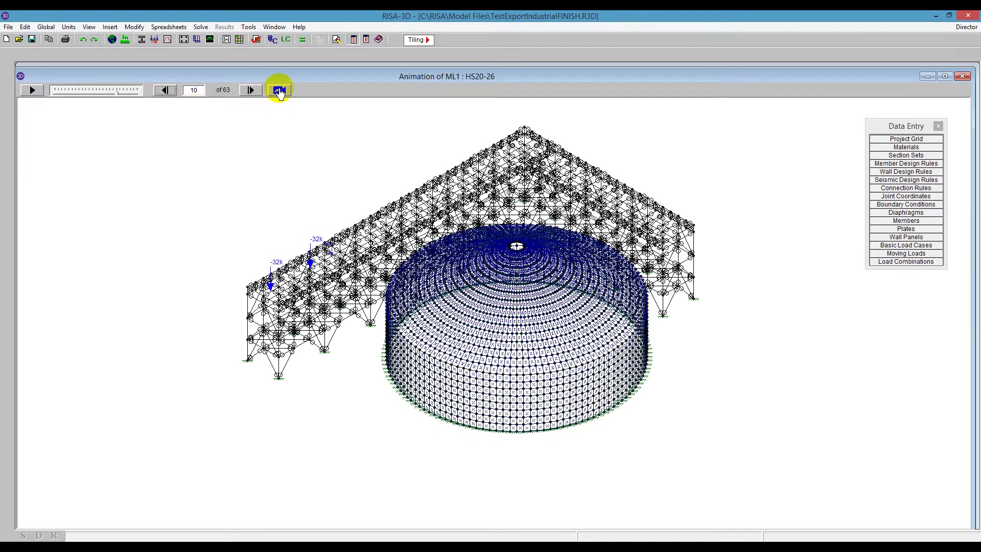
{"action": "left_click", "coordinate": [31, 90]}
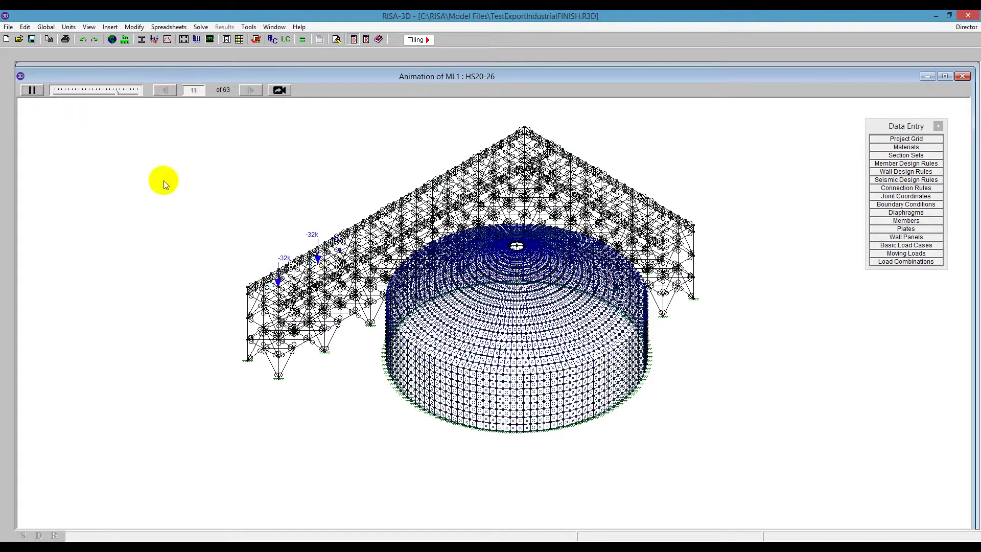
Export the moving-load animation as the video TestExportIndustrialFINISH.wmv.
{"action": "left_click", "coordinate": [280, 91]}
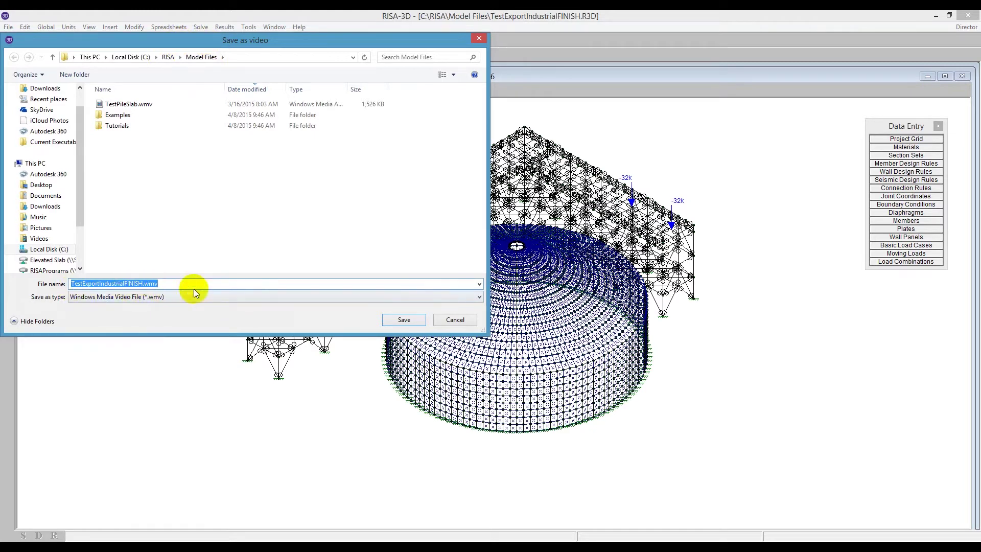
{"action": "left_click", "coordinate": [411, 321]}
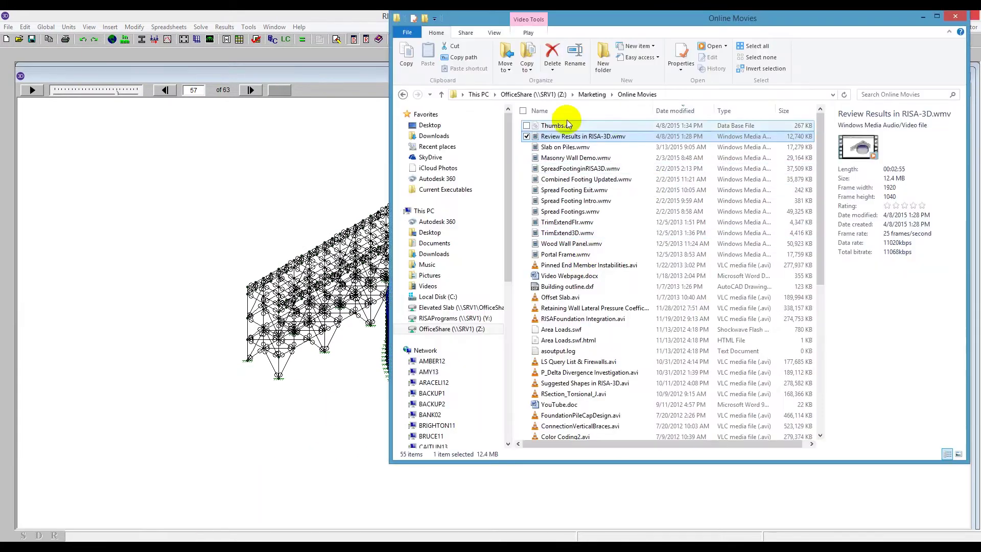
Play TestExportIndustrialFINISH.wmv from C:\RISA\Model Files, then return to RISA-3D.
{"action": "left_click", "coordinate": [448, 297]}
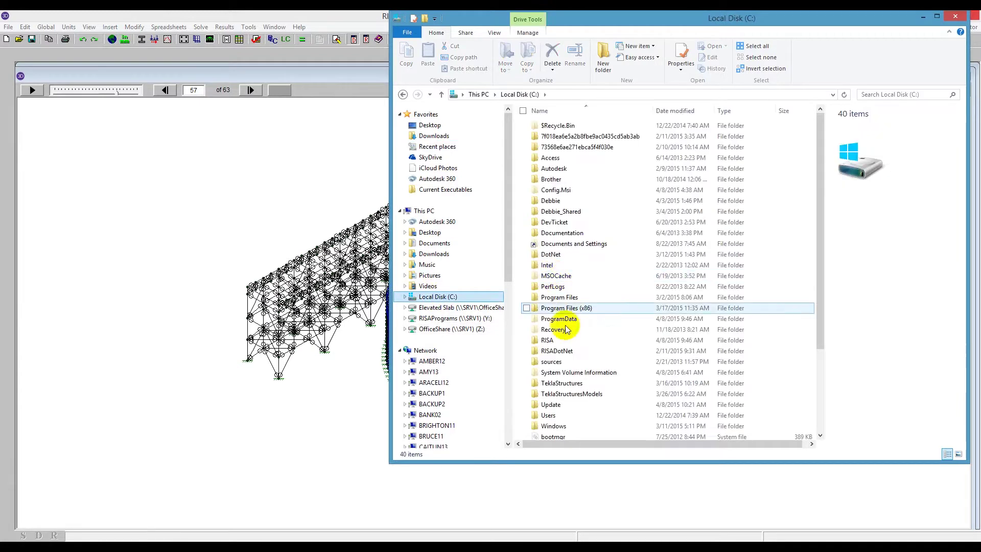
{"action": "left_click", "coordinate": [563, 341]}
{"action": "double_click", "coordinate": [562, 341]}
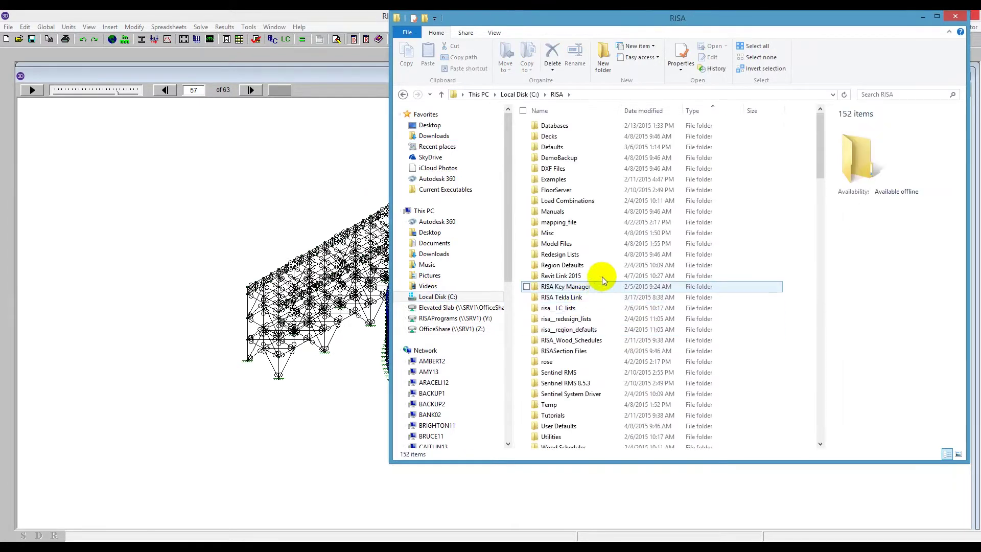
{"action": "double_click", "coordinate": [556, 244]}
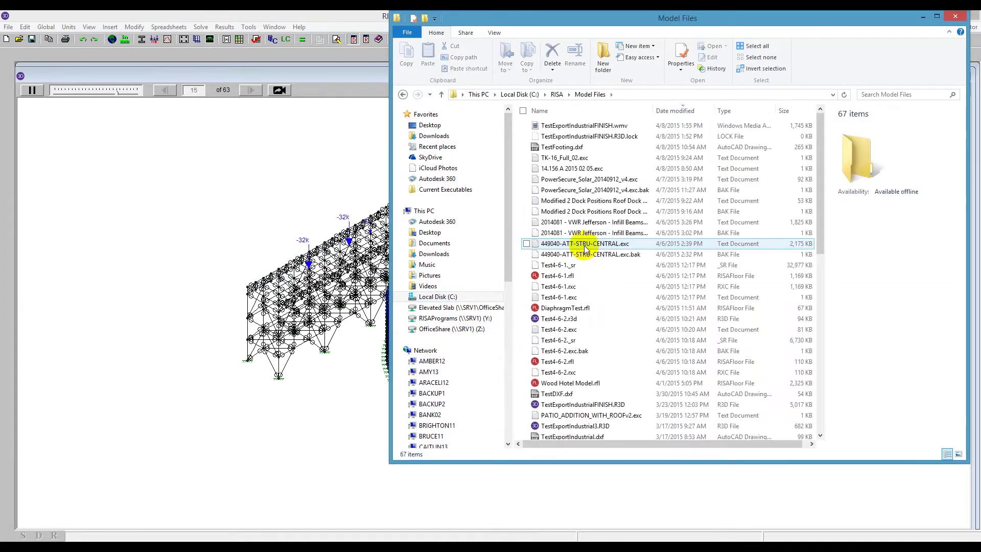
{"action": "double_click", "coordinate": [591, 127]}
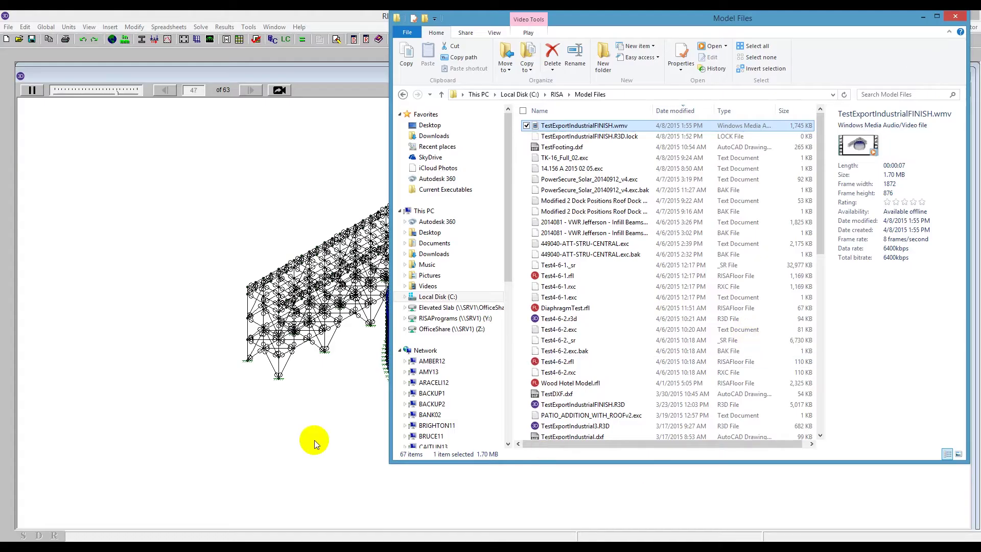
{"action": "left_click", "coordinate": [315, 440]}
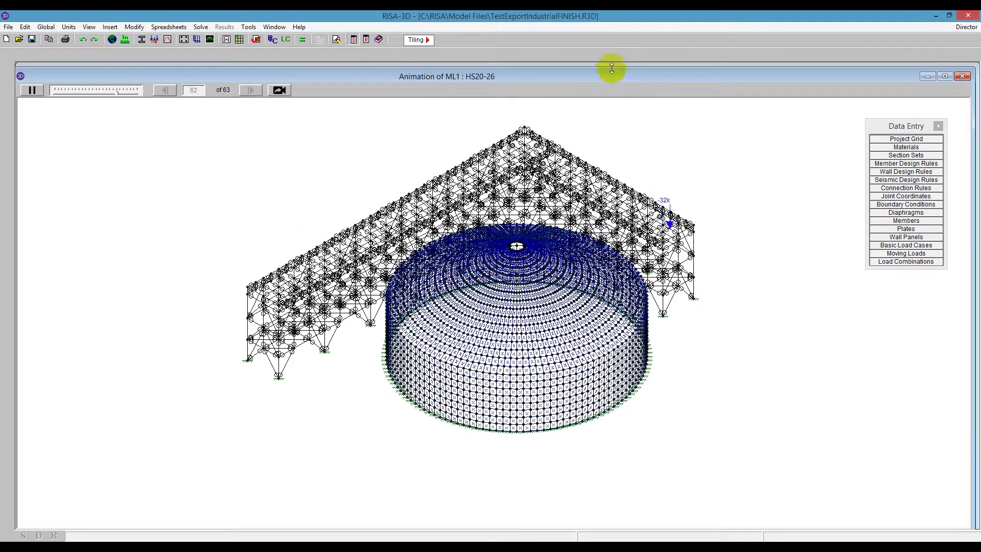
Close the animation and Moving Loads table, then solve single combination 3 (IBC 16-8).
{"action": "left_click", "coordinate": [963, 76]}
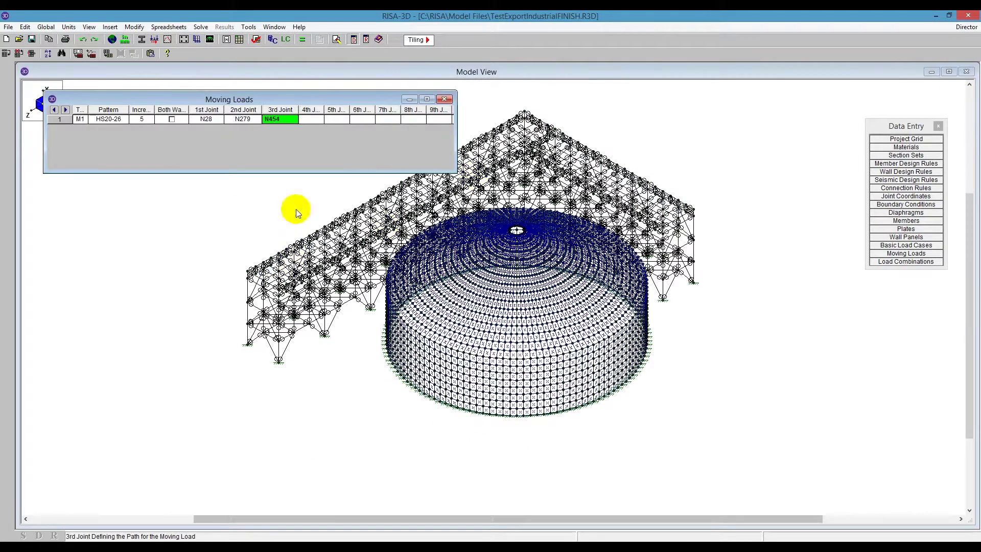
{"action": "left_click", "coordinate": [445, 99]}
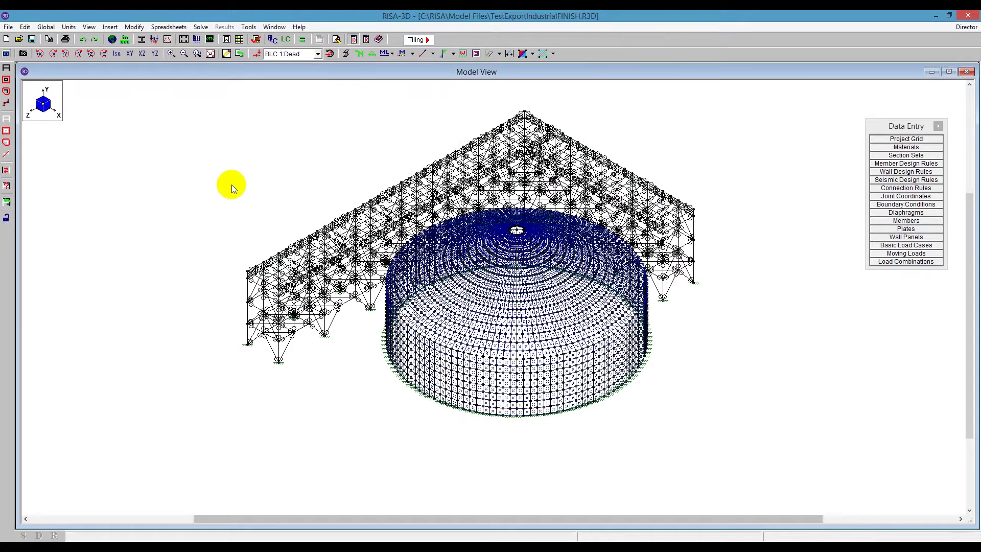
{"action": "left_click", "coordinate": [303, 41]}
{"action": "left_click", "coordinate": [463, 240]}
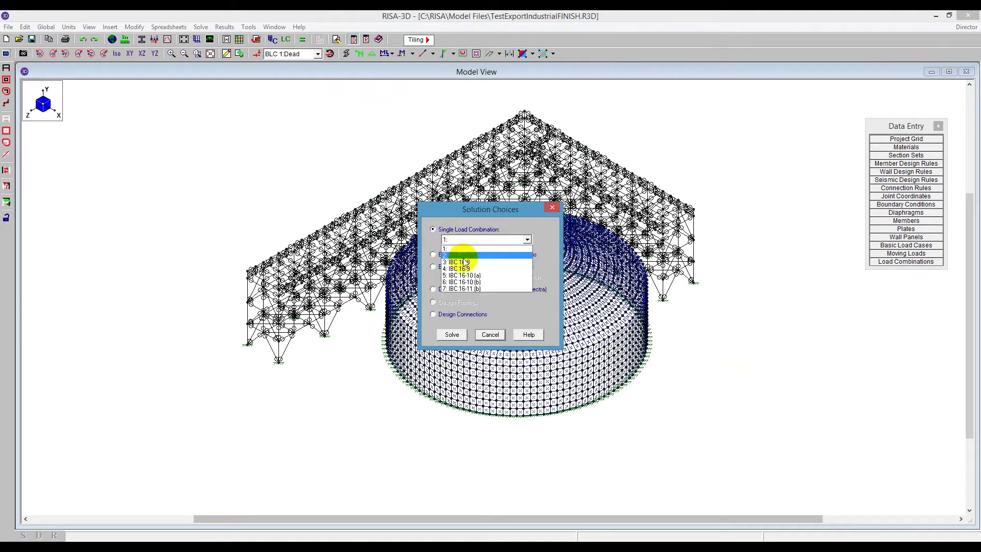
{"action": "left_click", "coordinate": [460, 255]}
{"action": "left_click", "coordinate": [452, 334]}
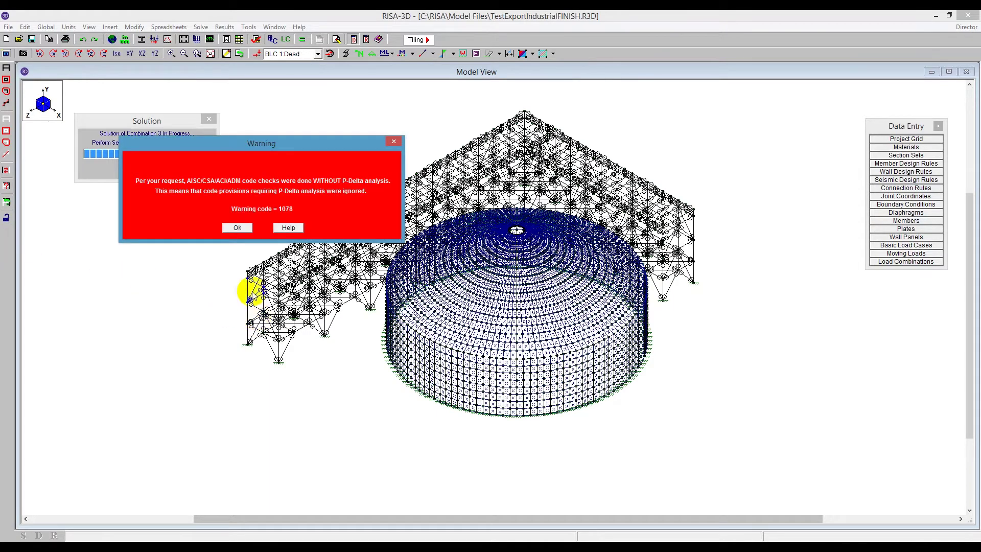
{"action": "left_click", "coordinate": [235, 226]}
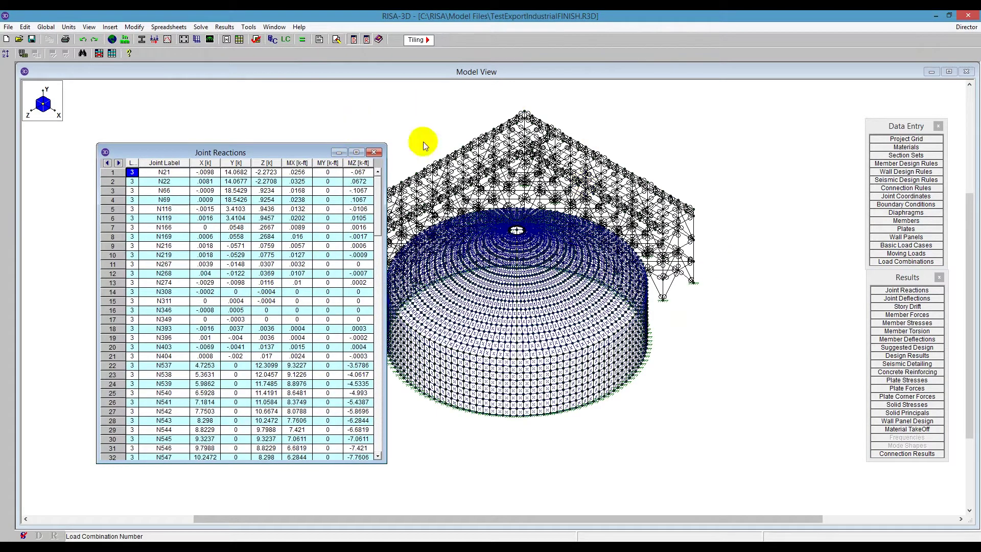
{"action": "left_click", "coordinate": [374, 153]}
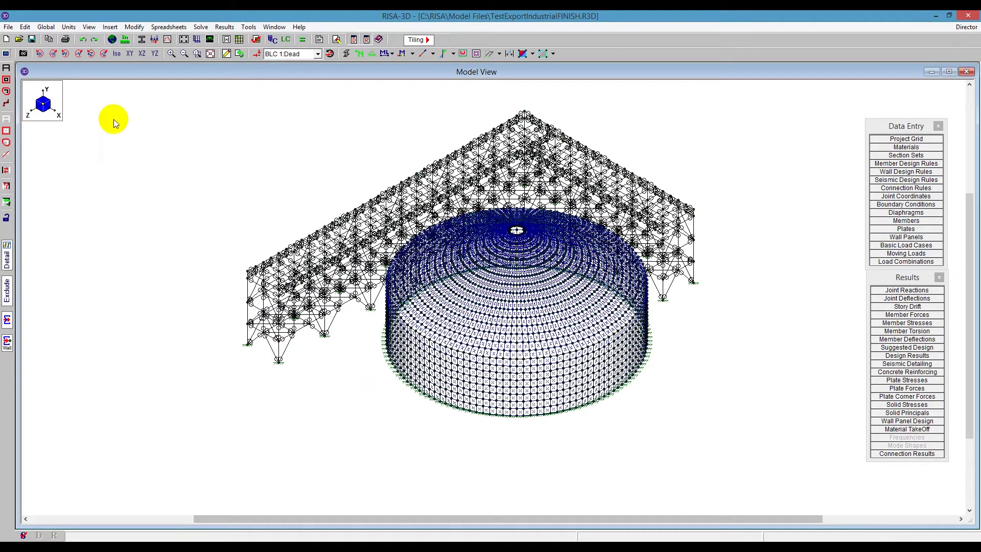
Display the load combination 3 deflected shape and set the magnification factor to 100.
{"action": "left_click", "coordinate": [8, 54]}
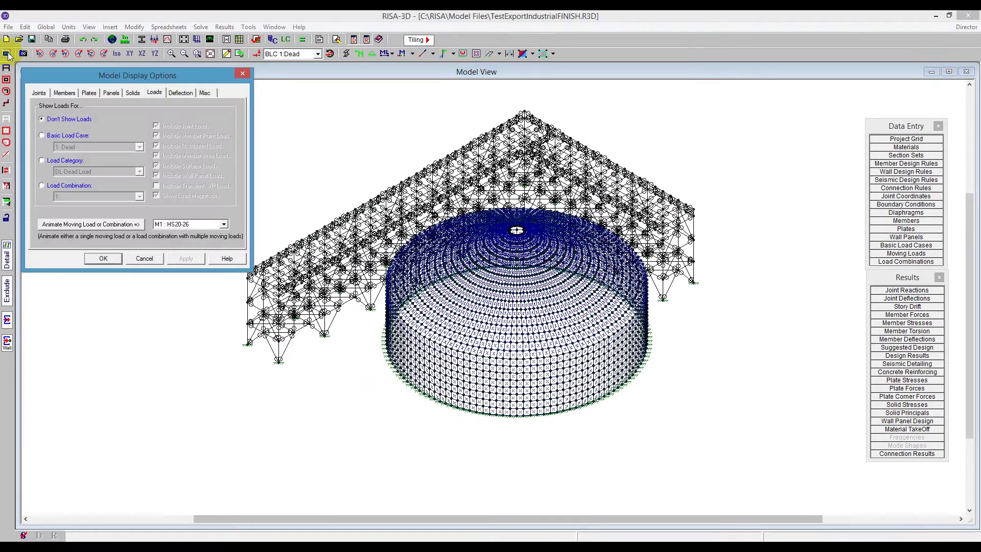
{"action": "left_click", "coordinate": [180, 93]}
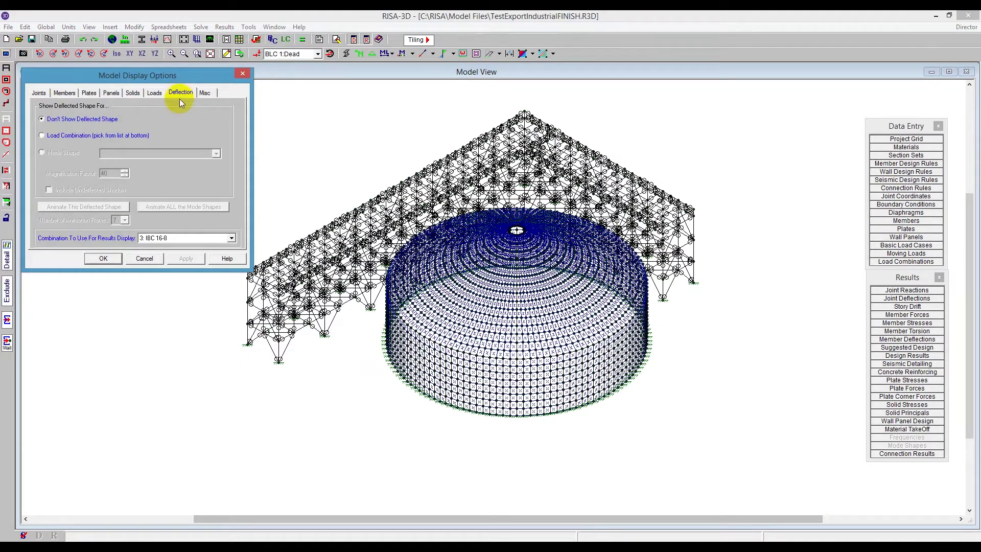
{"action": "left_click", "coordinate": [77, 137]}
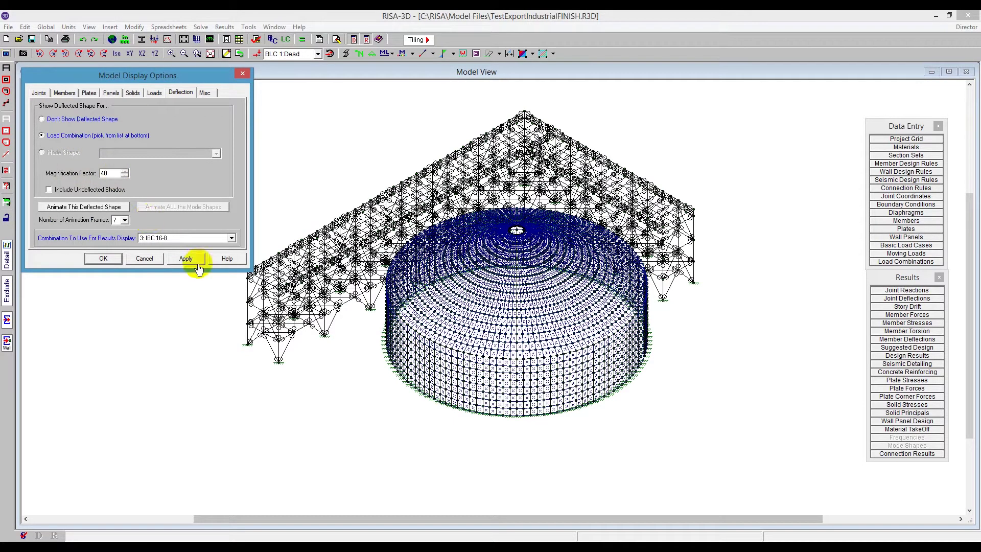
{"action": "left_click", "coordinate": [184, 258]}
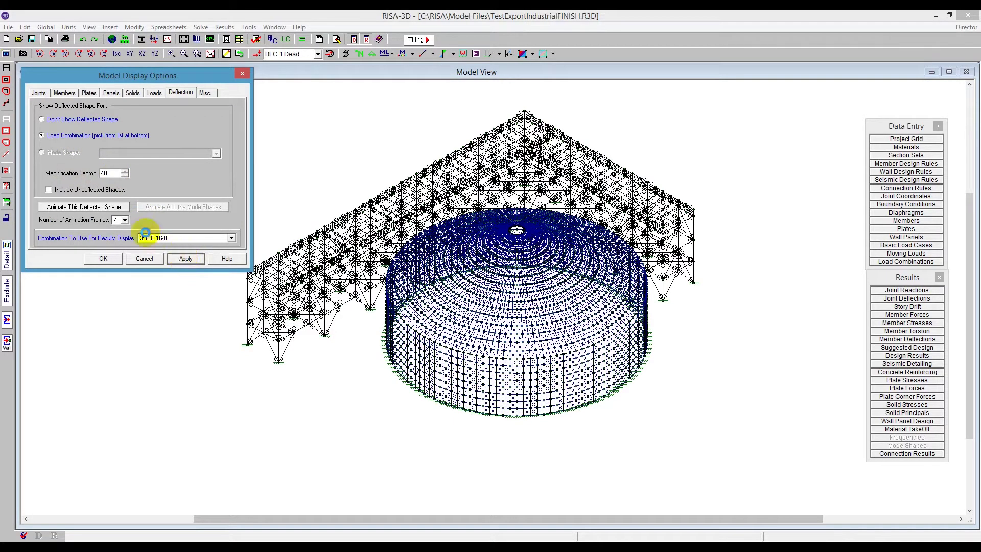
{"action": "double_click", "coordinate": [116, 173]}
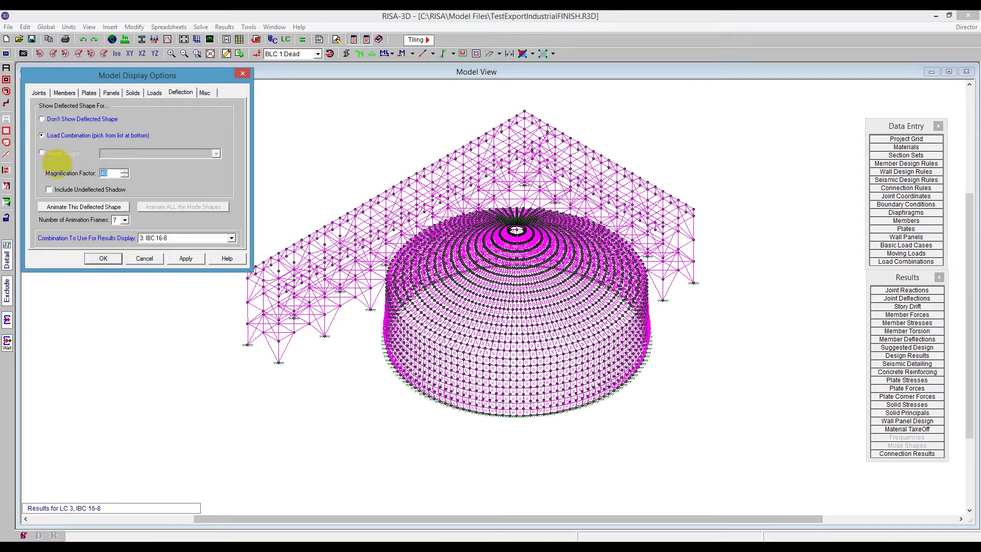
Build and apply the LC 3 deflection animation with faster playback for video export.
{"action": "left_click", "coordinate": [102, 208]}
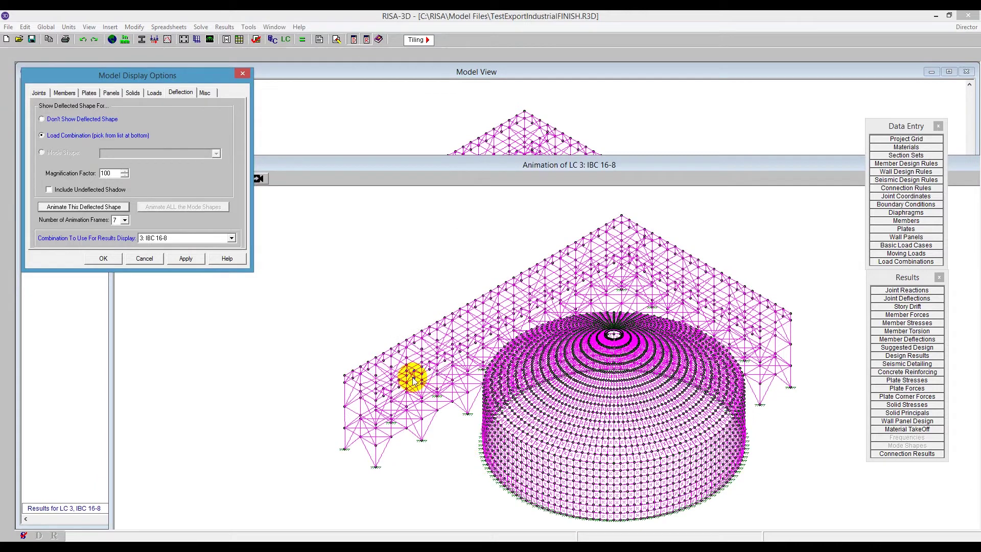
{"action": "left_click", "coordinate": [202, 258]}
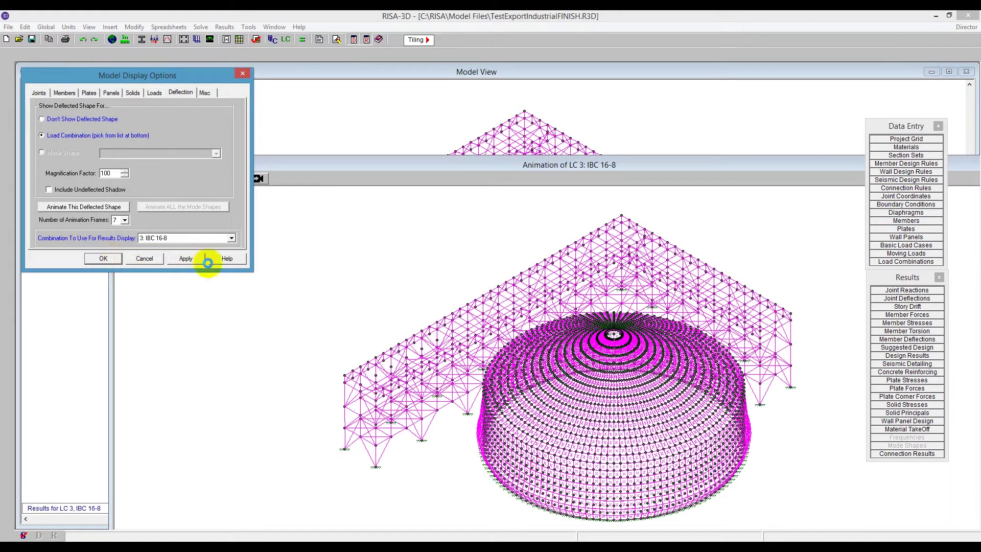
{"action": "left_click", "coordinate": [412, 183]}
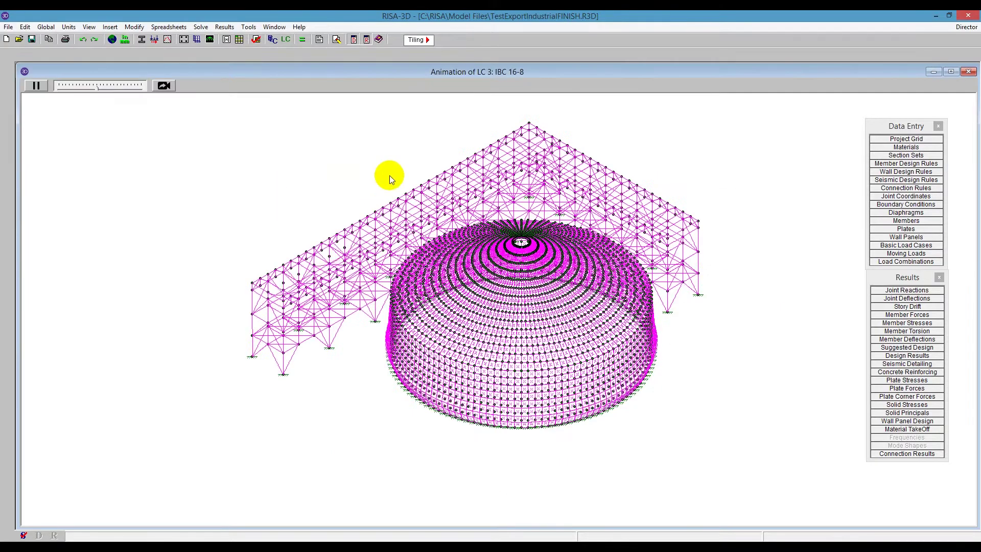
{"action": "left_click_drag", "start_coordinate": [98, 86], "coordinate": [128, 89]}
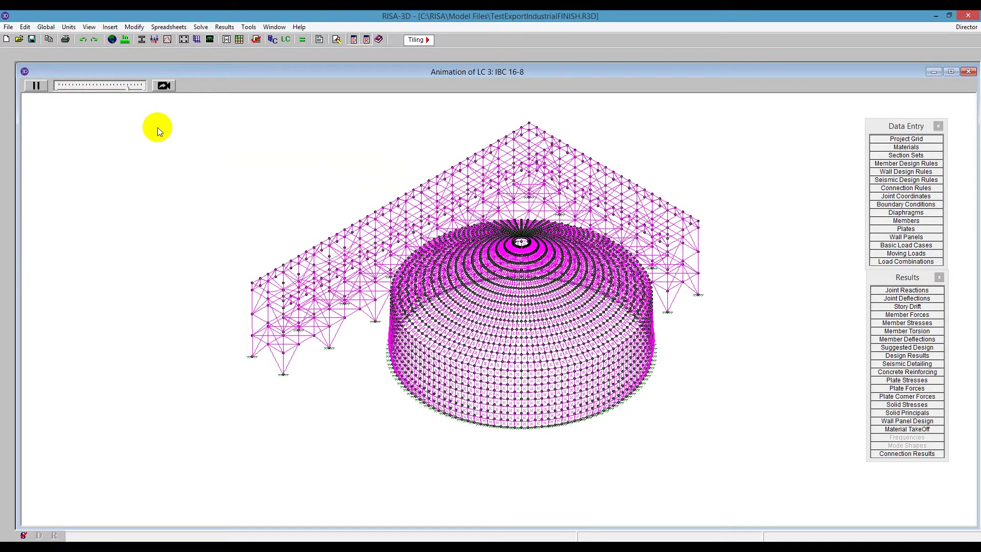
{"action": "left_click", "coordinate": [164, 86]}
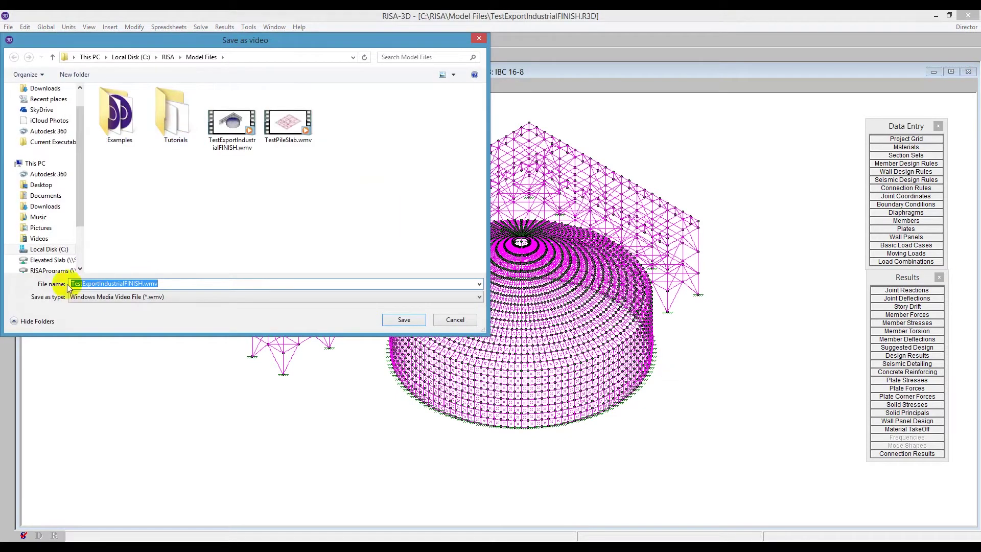
Append 'Deflected' to save TestExportIndustrialFINISHDeflected.wmv, then switch to Explorer.
{"action": "left_click", "coordinate": [144, 284]}
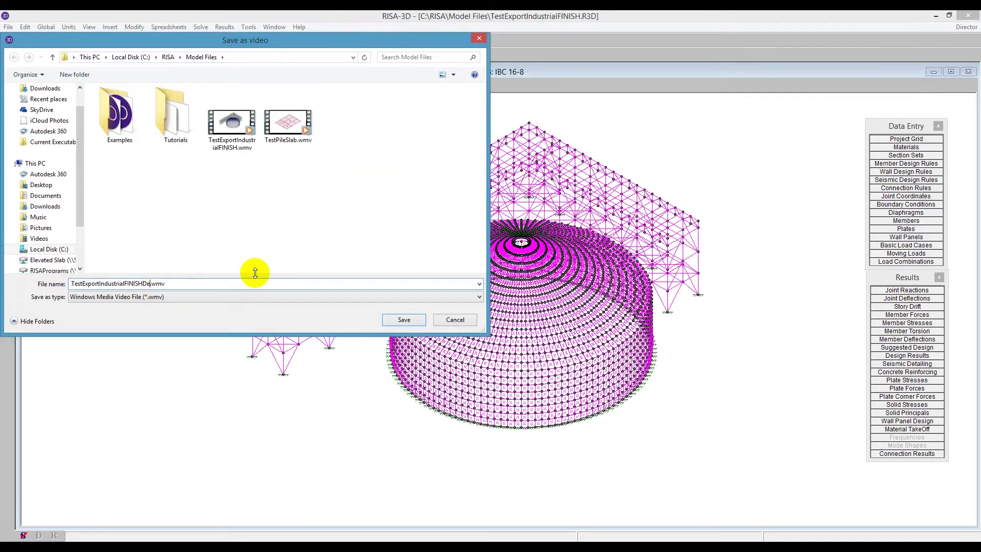
{"action": "type", "text": "Deflected"}
{"action": "key", "text": "Return"}
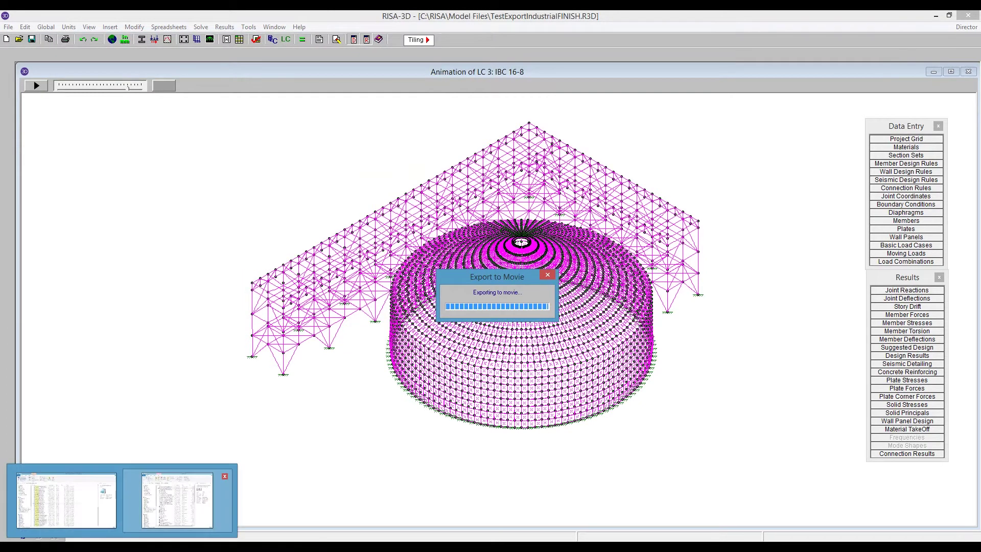
{"action": "left_click", "coordinate": [68, 504]}
Play TestExportIndustrialFINISHDeflected.wmv (1.60 MB) from the Model Files folder.
{"action": "left_click", "coordinate": [625, 126]}
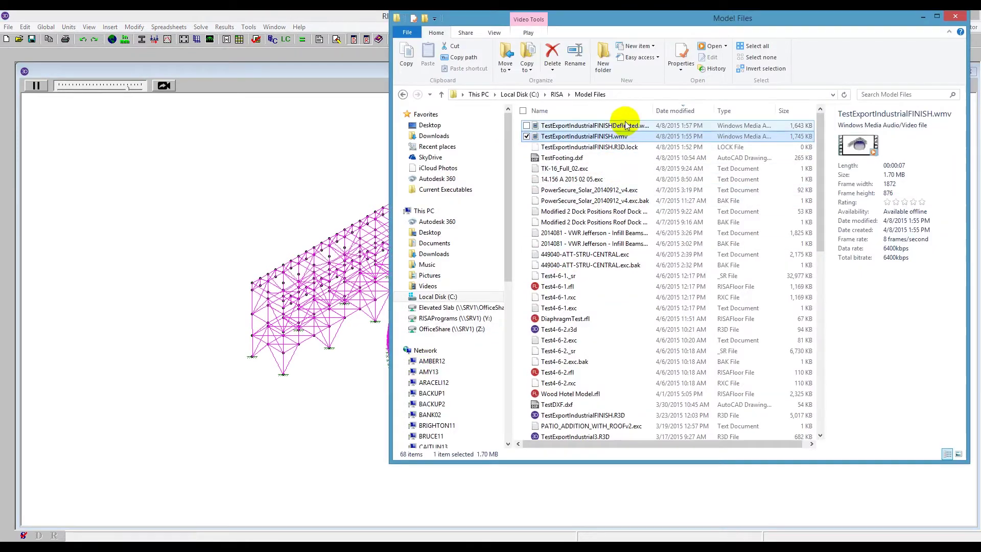
{"action": "double_click", "coordinate": [628, 126]}
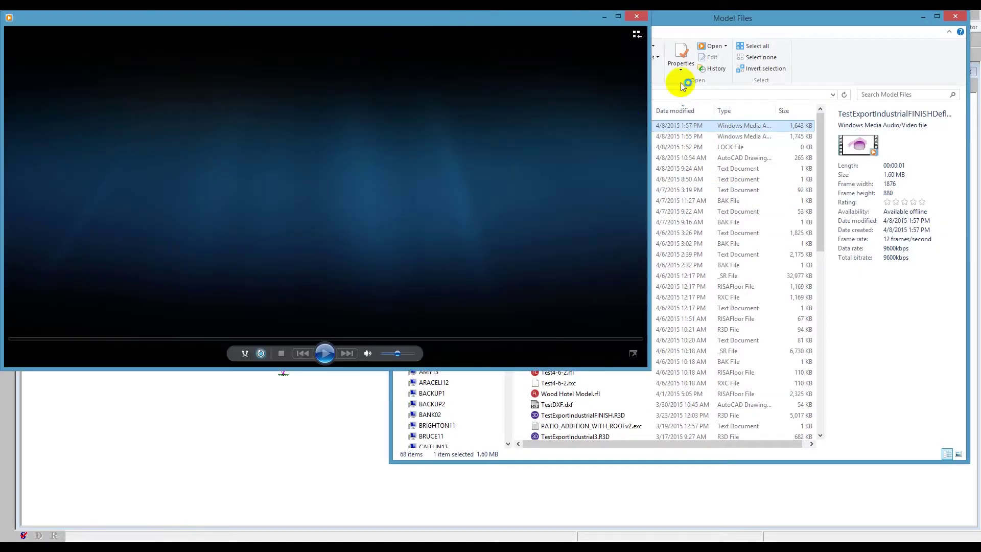